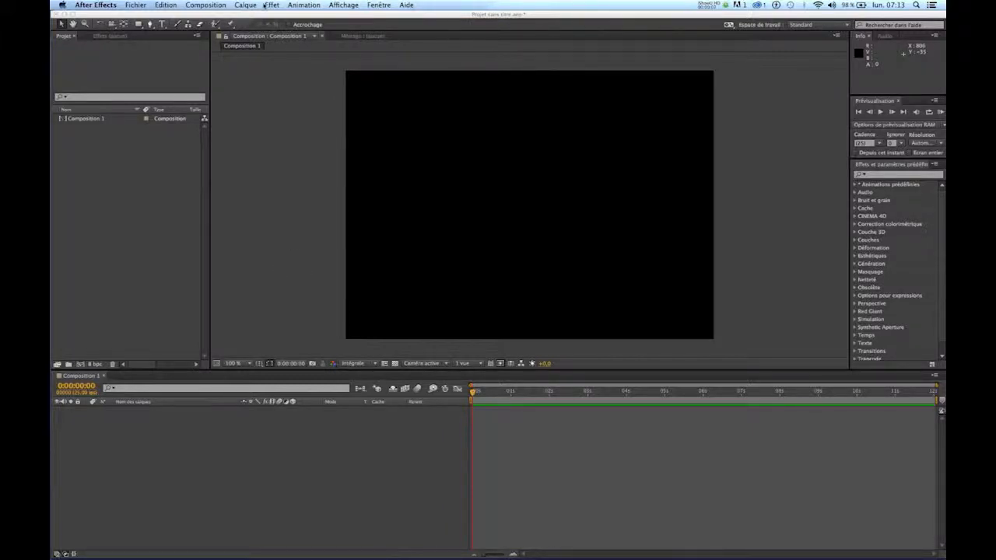
Step: Create a new MAXON CINEMA 4D file named Sans titre on the desktop from After Effects and cancel reopening the already open project
{"action": "left_click", "coordinate": [245, 4]}
{"action": "left_click", "coordinate": [385, 267]}
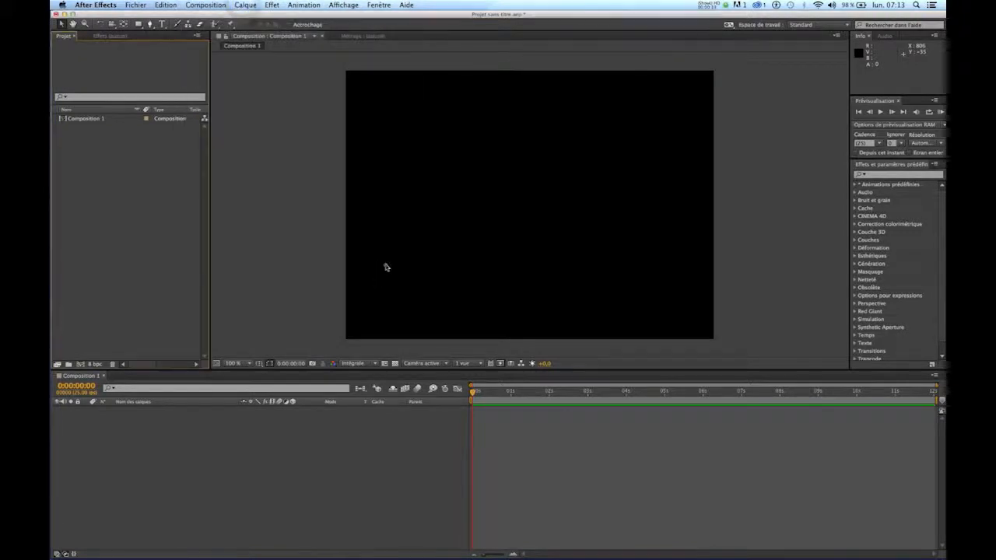
{"action": "left_click", "coordinate": [234, 5]}
{"action": "left_click", "coordinate": [146, 431]}
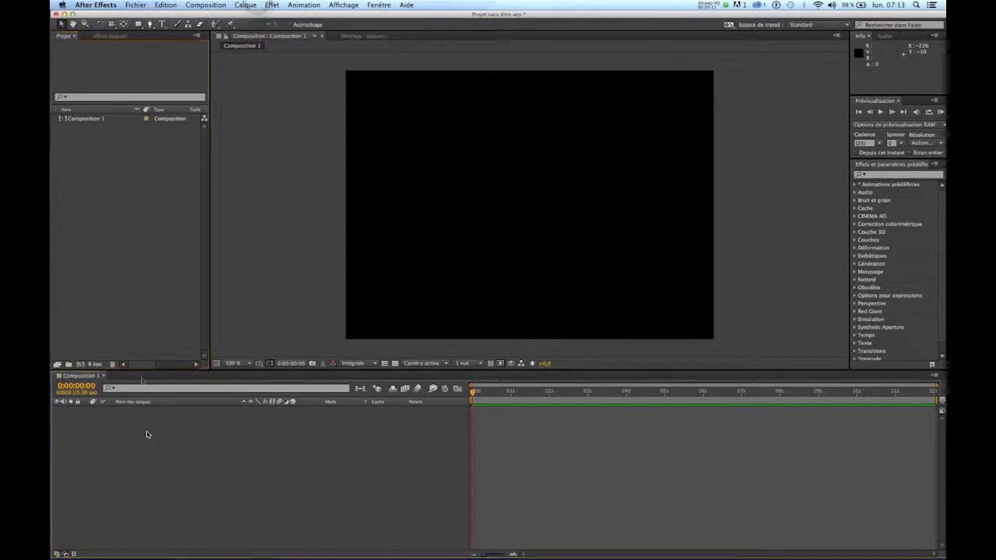
{"action": "left_click", "coordinate": [245, 5]}
{"action": "mouse_move", "coordinate": [257, 16]}
{"action": "left_click", "coordinate": [439, 90]}
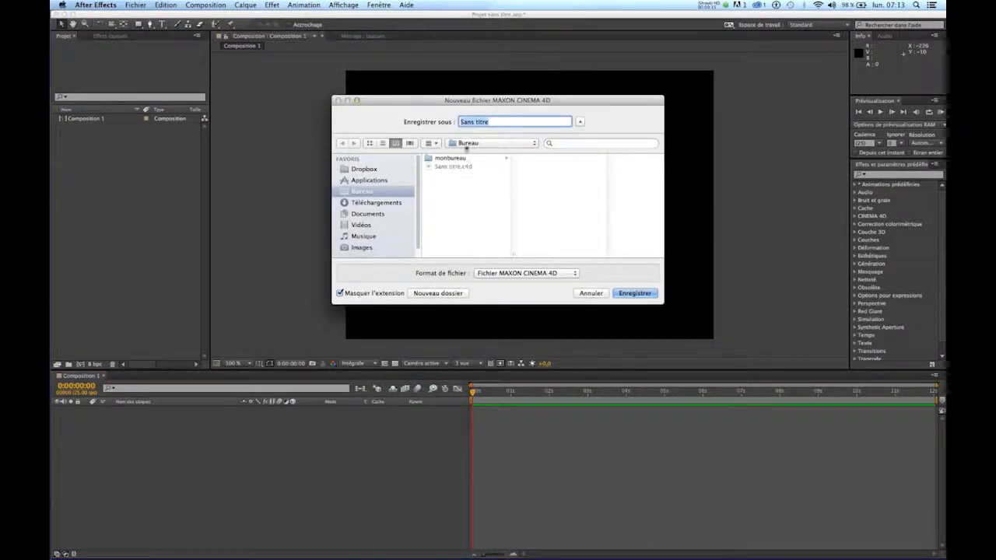
{"action": "left_click", "coordinate": [633, 294]}
{"action": "key", "text": "Return"}
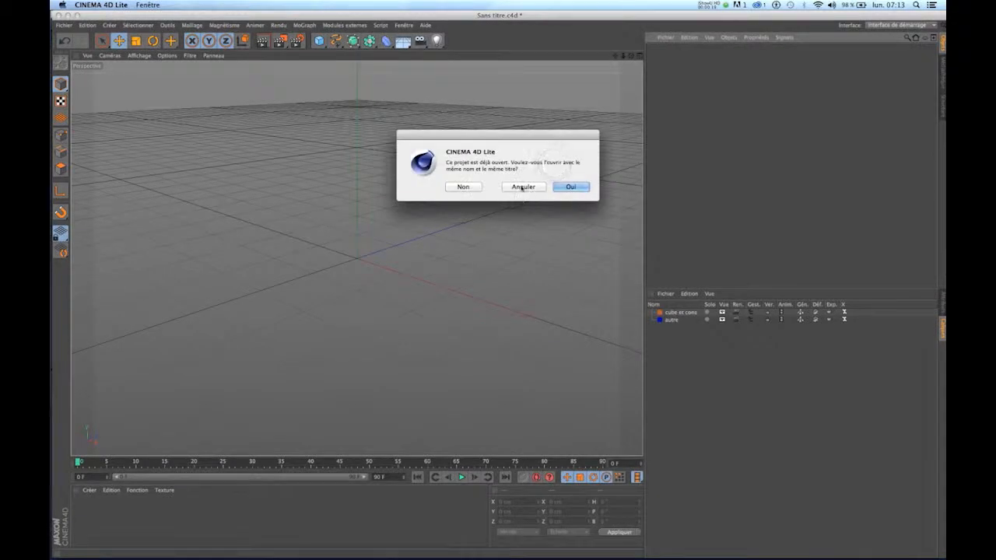
{"action": "left_click", "coordinate": [522, 188]}
Step: Add a cube, resize it to about 99 x 93 x 74 cm and move it to about X -175, Z -67 cm
{"action": "left_click_drag", "start_coordinate": [319, 40], "coordinate": [346, 54]}
{"action": "left_click_drag", "start_coordinate": [401, 274], "coordinate": [400, 241]}
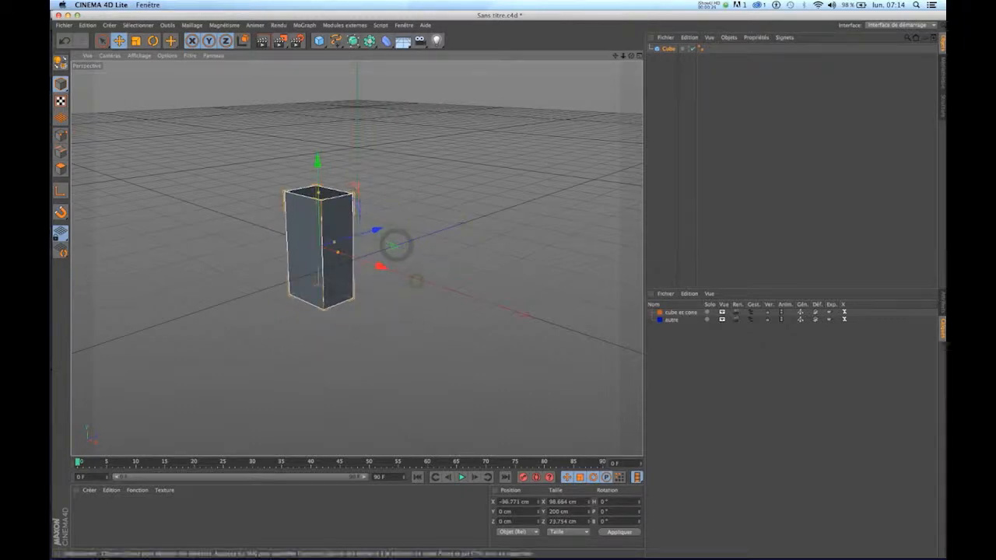
{"action": "left_click_drag", "start_coordinate": [315, 206], "coordinate": [316, 233]}
{"action": "left_click_drag", "start_coordinate": [381, 267], "coordinate": [350, 256]}
{"action": "left_click_drag", "start_coordinate": [353, 222], "coordinate": [329, 227]}
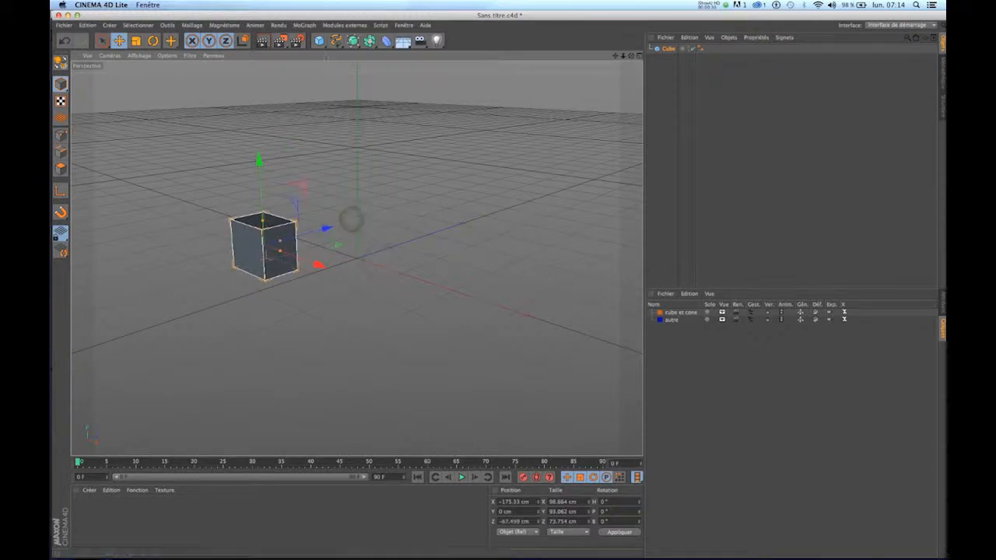
Step: Add a cone, shrink it to about 60 cm wide and 100 cm high, and move it to about X -31, Z 126 cm
{"action": "left_click", "coordinate": [319, 40]}
{"action": "left_click", "coordinate": [491, 54]}
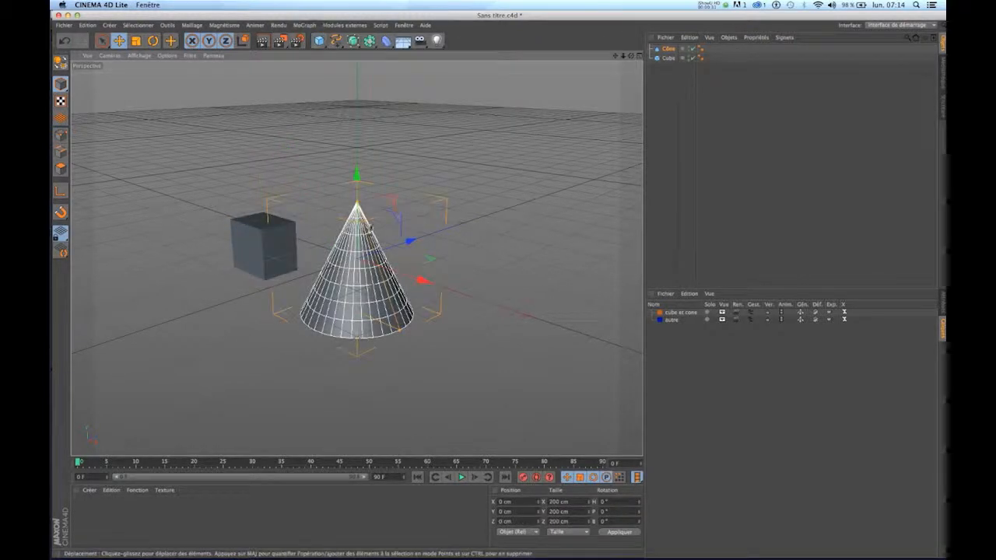
{"action": "left_click_drag", "start_coordinate": [356, 200], "coordinate": [352, 244]}
{"action": "mouse_move", "coordinate": [434, 242]}
{"action": "left_mouse_down"}
{"action": "mouse_move", "coordinate": [410, 242]}
{"action": "mouse_move", "coordinate": [448, 227]}
{"action": "mouse_move", "coordinate": [431, 244]}
{"action": "left_mouse_up"}
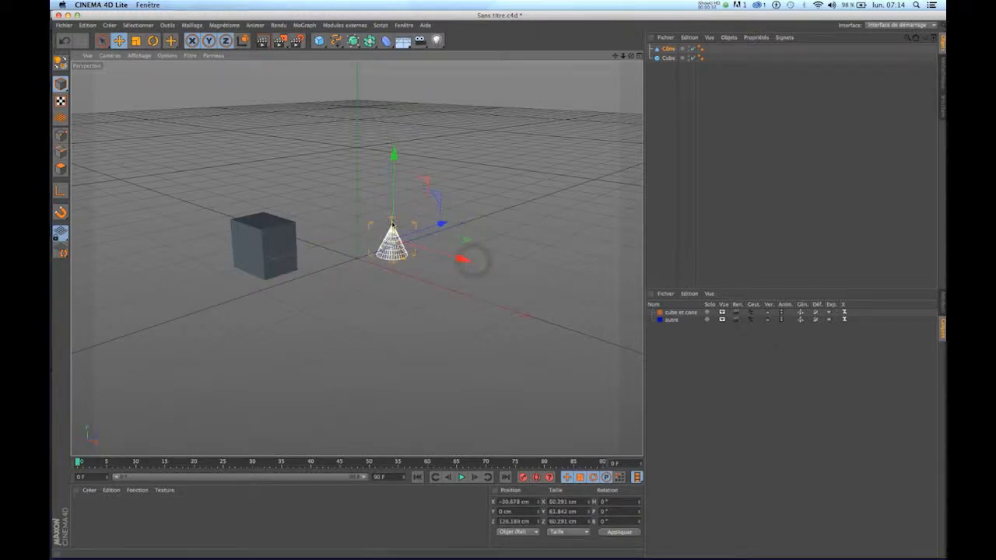
{"action": "left_click", "coordinate": [656, 75]}
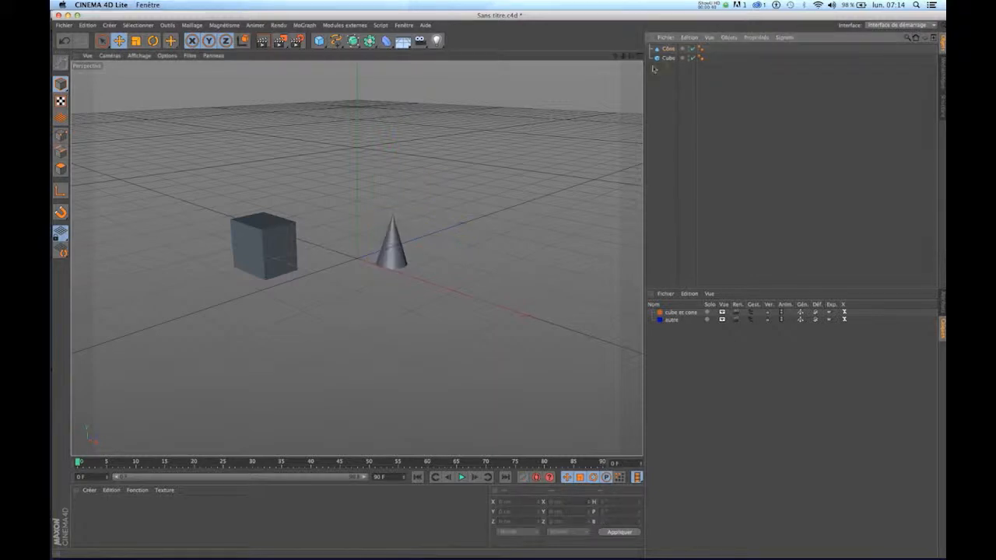
Step: Delete the existing cube et cone and autre layers
{"action": "left_click", "coordinate": [663, 58]}
{"action": "left_click", "coordinate": [667, 58]}
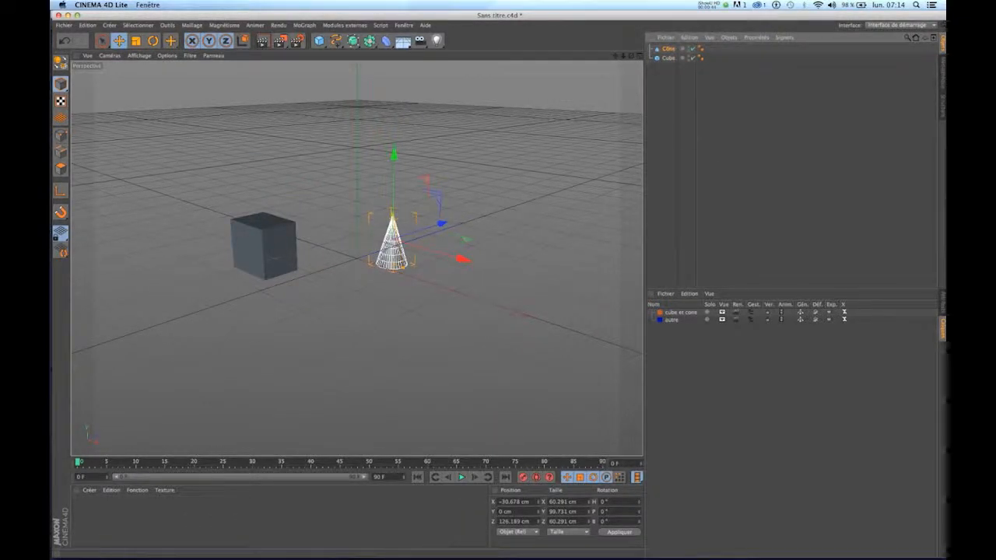
{"action": "key", "text": "Delete"}
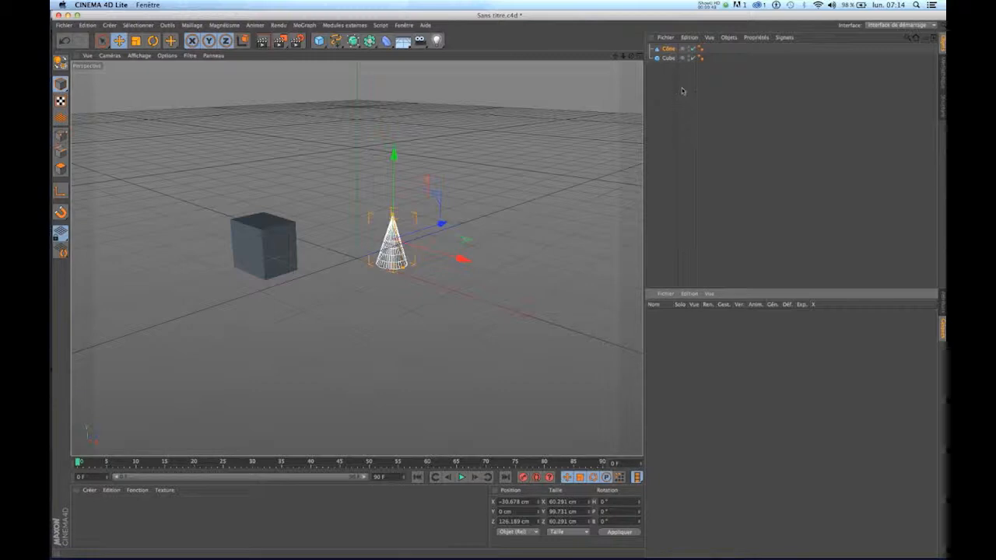
Step: Add the cube to a new layer
{"action": "left_click", "coordinate": [668, 58]}
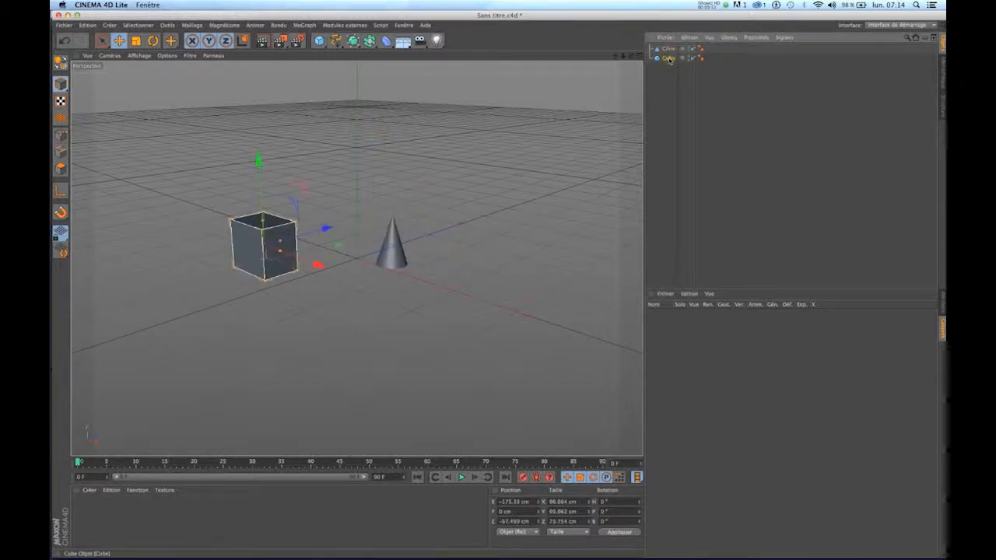
{"action": "right_click", "coordinate": [670, 61]}
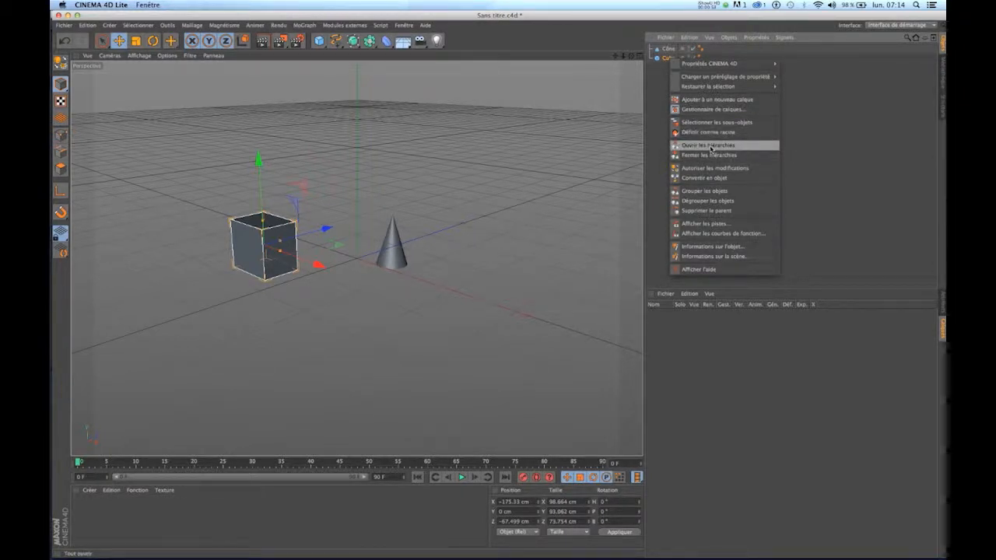
{"action": "mouse_move", "coordinate": [685, 62]}
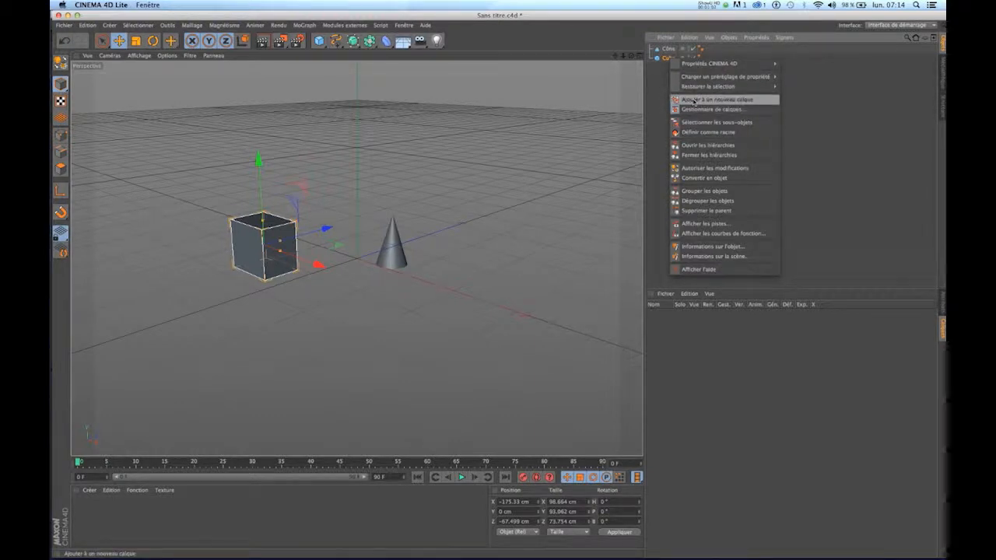
{"action": "left_click", "coordinate": [694, 99]}
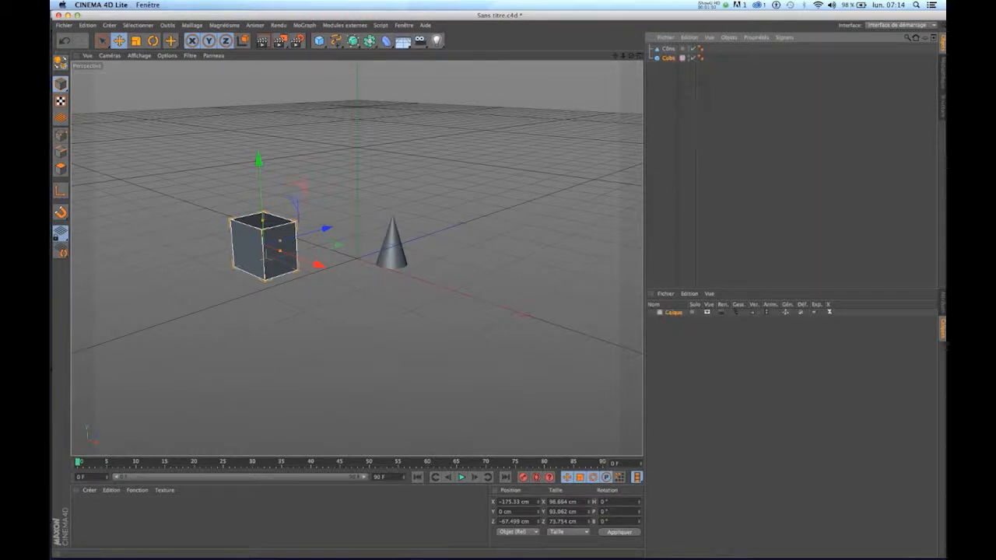
{"action": "left_click", "coordinate": [683, 59]}
{"action": "left_click", "coordinate": [683, 60]}
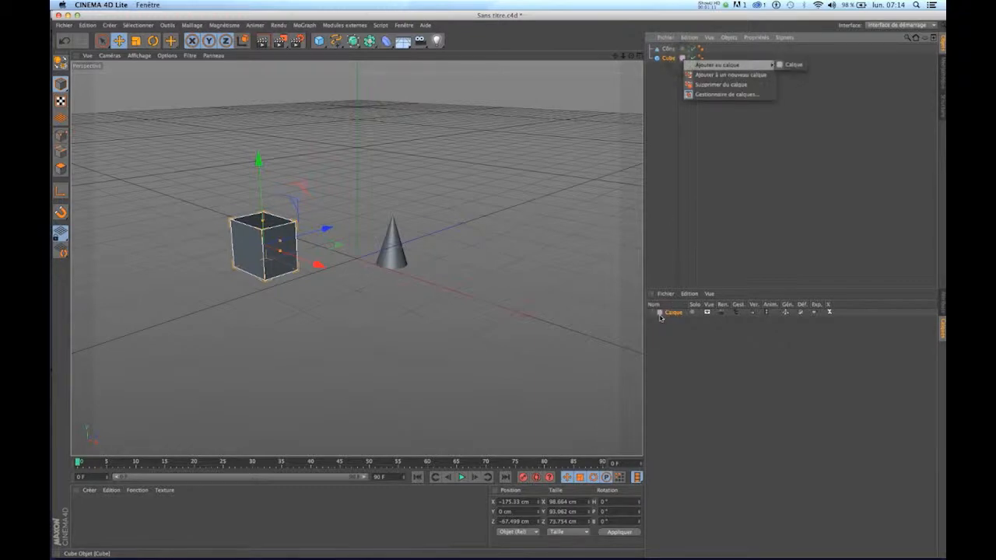
Step: Set the cube's layer colour to deep pink and rename the layer as cube et cone
{"action": "left_click", "coordinate": [658, 313]}
{"action": "left_click", "coordinate": [656, 298]}
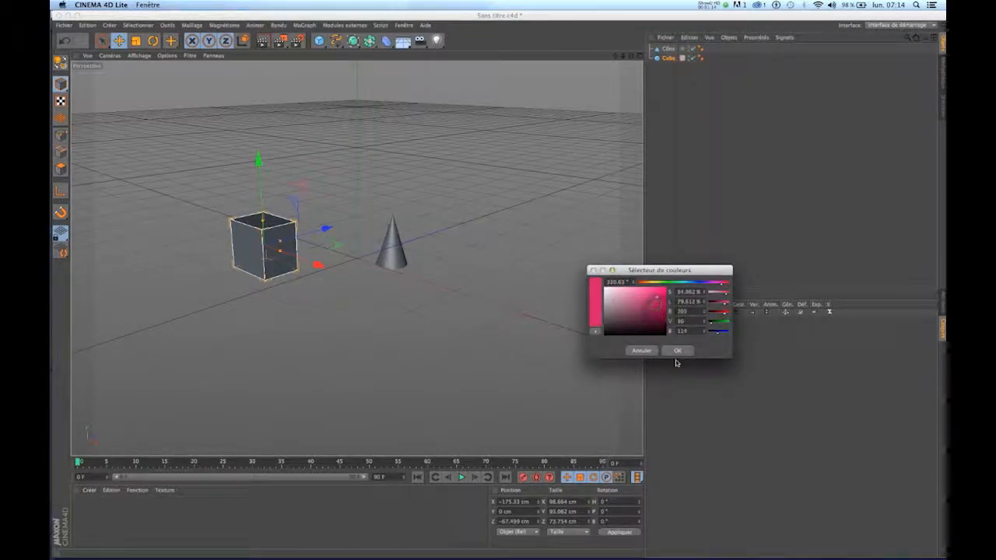
{"action": "left_click", "coordinate": [678, 351]}
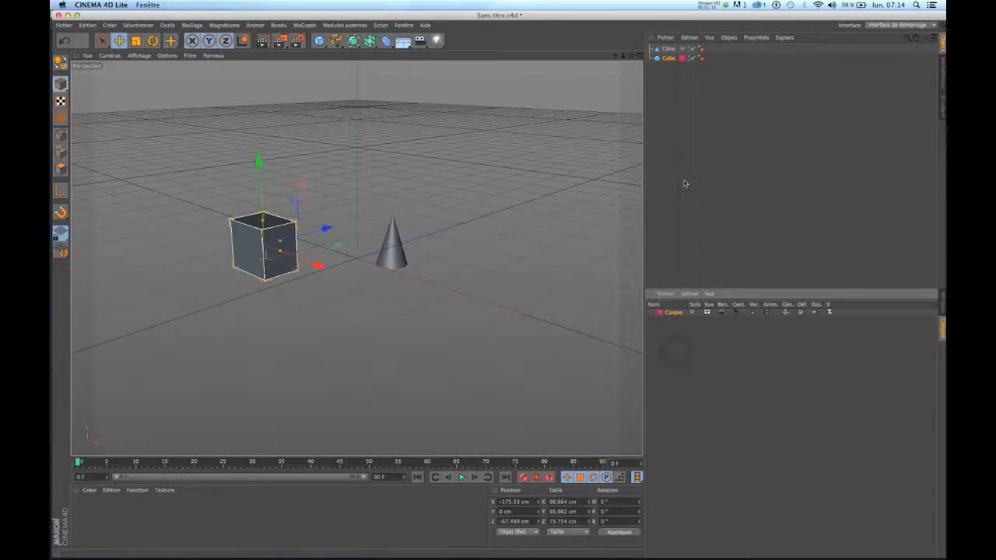
{"action": "double_click", "coordinate": [670, 312]}
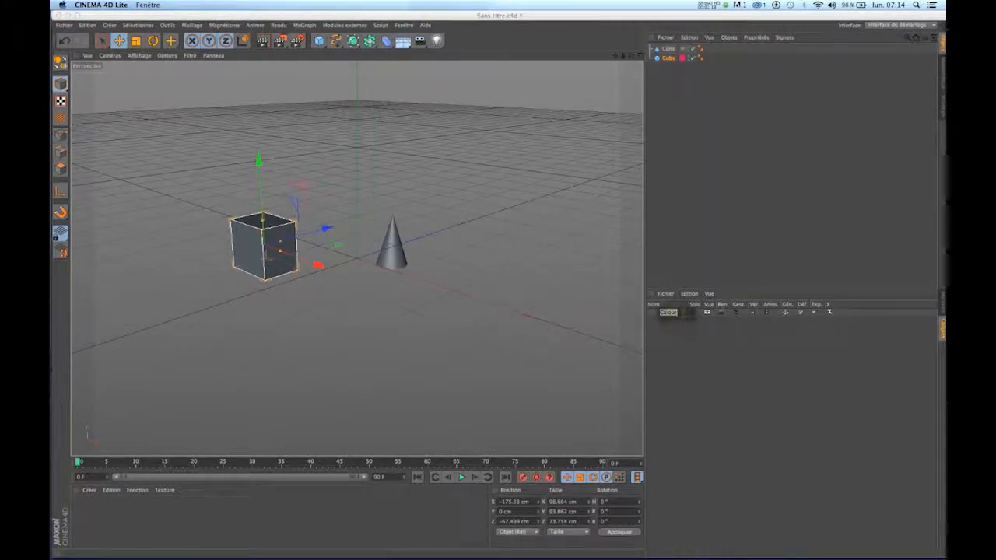
{"action": "type", "text": "cube et c"}
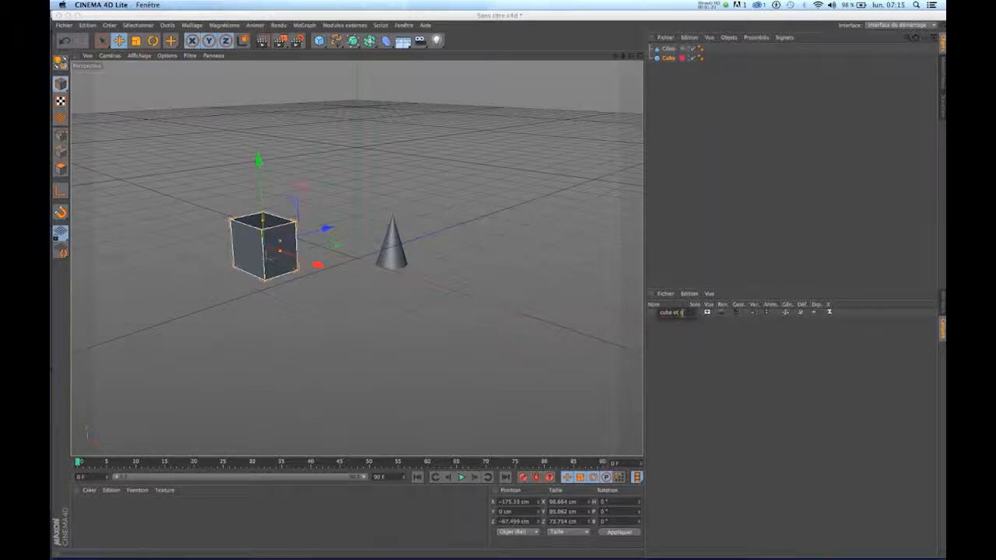
{"action": "type", "text": "one"}
{"action": "key", "text": "Return"}
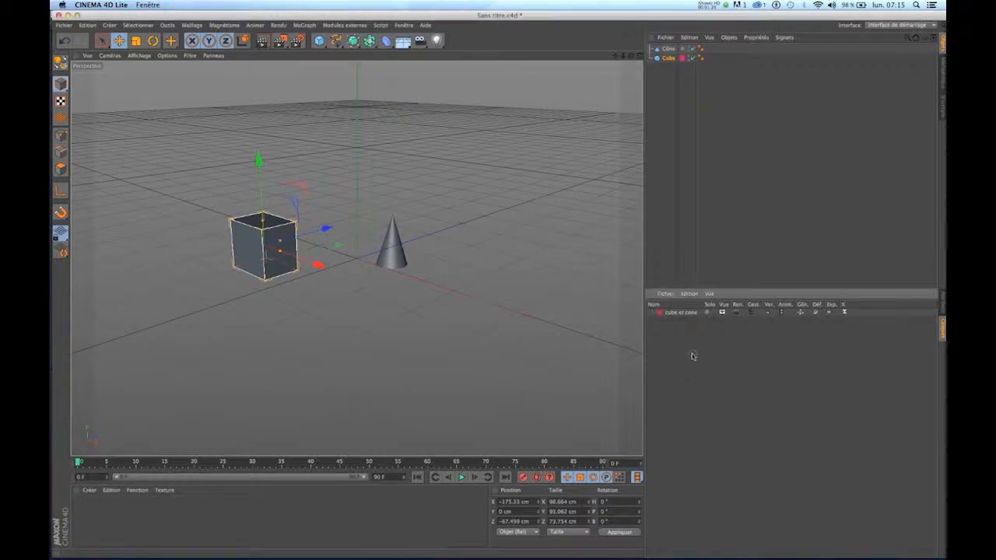
Step: Add the cone to the existing cube et cone layer
{"action": "left_click", "coordinate": [668, 48]}
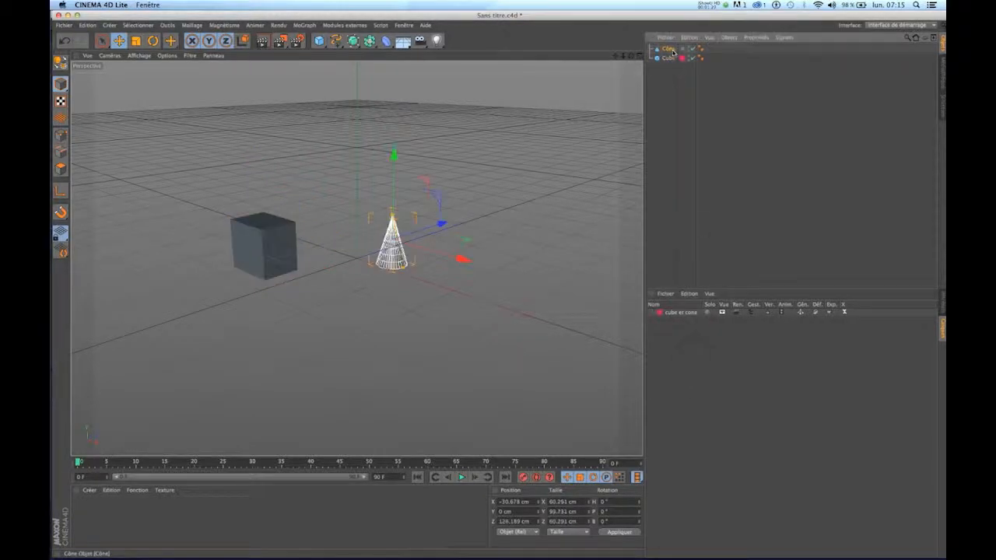
{"action": "right_click", "coordinate": [674, 52]}
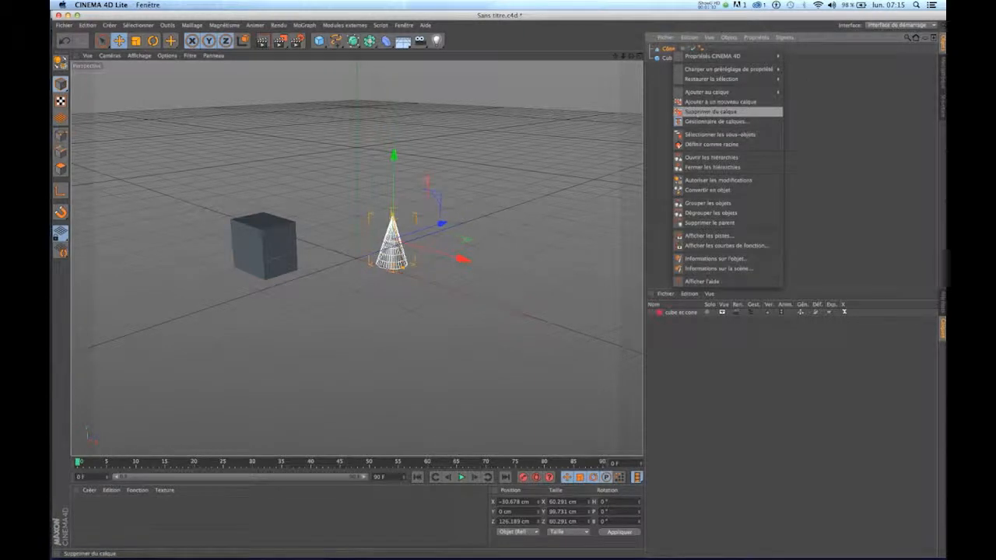
{"action": "mouse_move", "coordinate": [699, 94]}
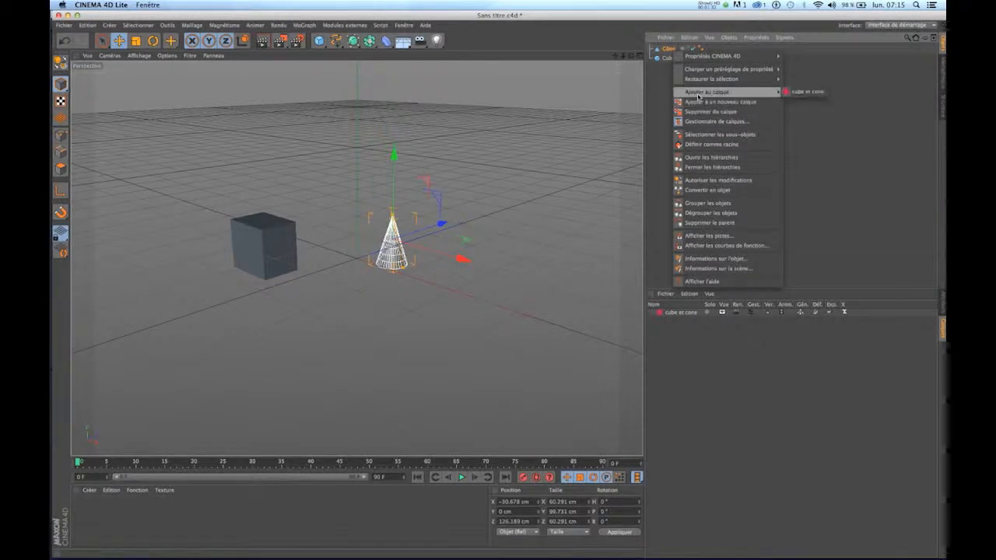
{"action": "left_click", "coordinate": [810, 92]}
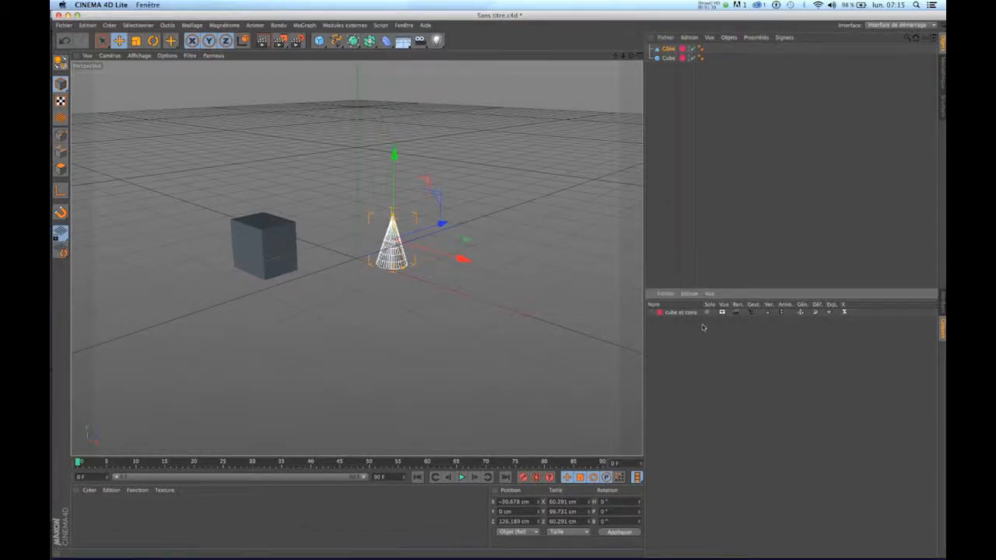
Step: Toggle the viewport visibility of the cube et cone layer off and back on, and clear the object selection
{"action": "left_click", "coordinate": [722, 313]}
{"action": "left_click", "coordinate": [722, 313]}
{"action": "left_click", "coordinate": [722, 313]}
{"action": "left_click", "coordinate": [722, 313]}
{"action": "left_click", "coordinate": [659, 214]}
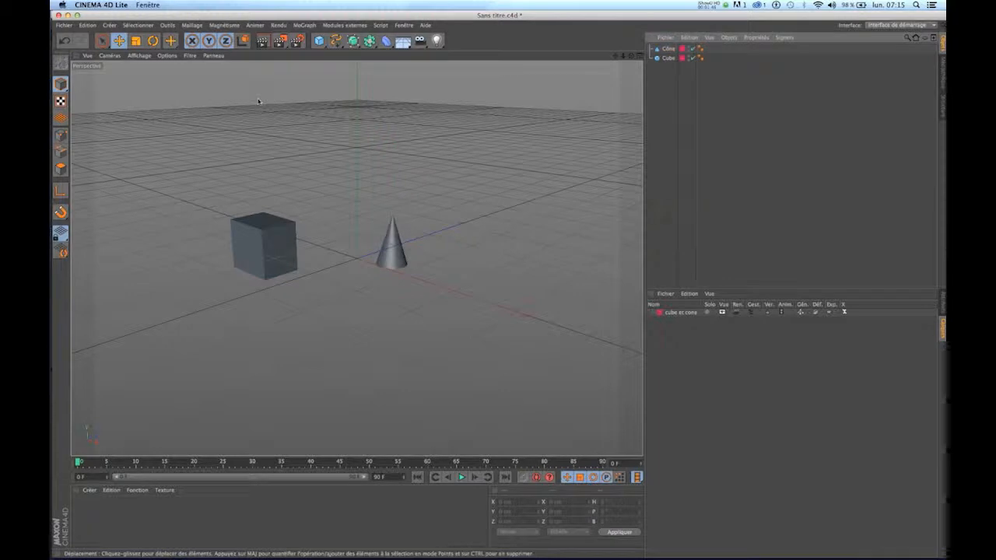
Step: Add a Citerne primitive, flatten it to about 76 cm high and move it to about X 135, Y -10 cm
{"action": "left_click_drag", "start_coordinate": [319, 40], "coordinate": [499, 87]}
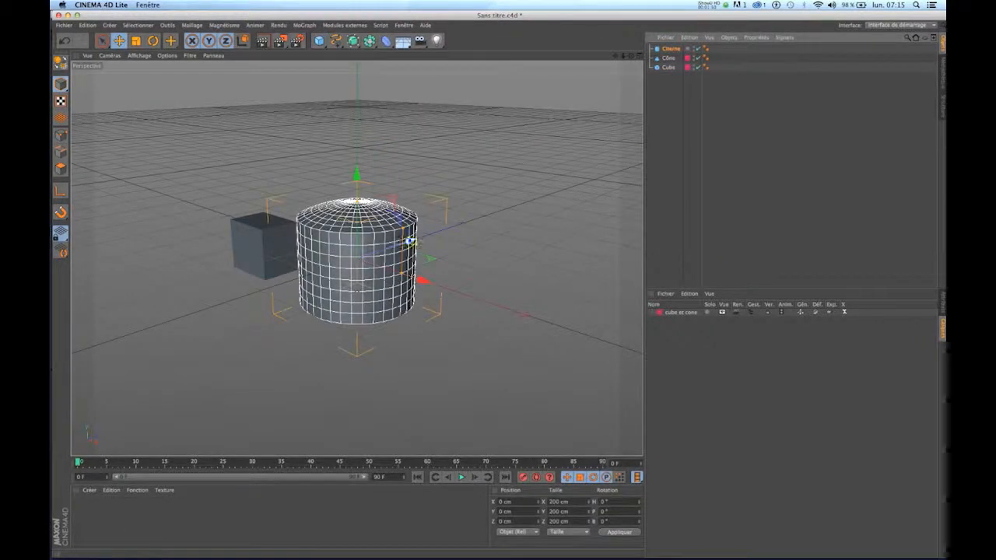
{"action": "left_click_drag", "start_coordinate": [403, 228], "coordinate": [402, 237]}
{"action": "left_click_drag", "start_coordinate": [358, 203], "coordinate": [358, 239]}
{"action": "left_click_drag", "start_coordinate": [424, 287], "coordinate": [491, 304]}
{"action": "left_click_drag", "start_coordinate": [422, 198], "coordinate": [424, 207]}
Step: Add a sphere and move it up and back, between the cube and the cone
{"action": "left_click", "coordinate": [319, 40]}
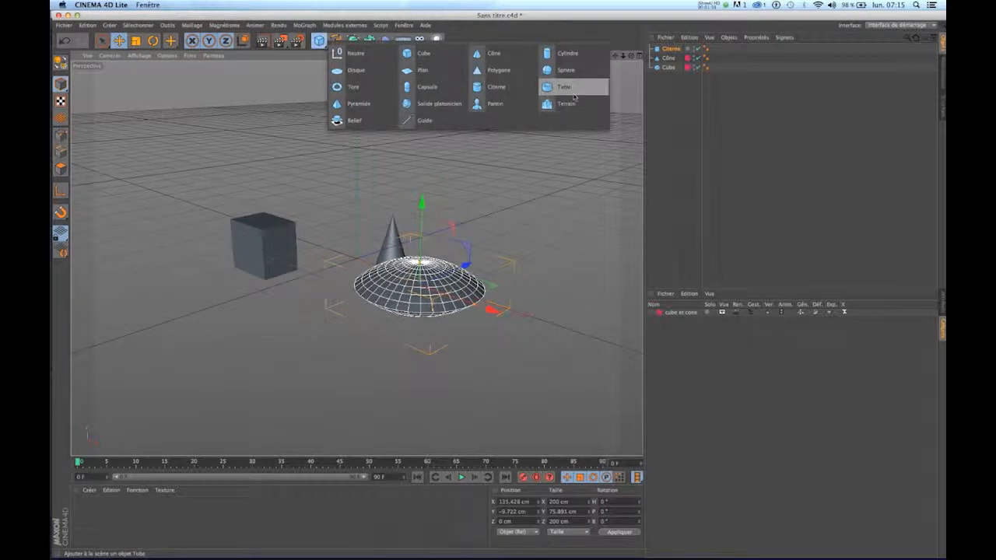
{"action": "left_click", "coordinate": [553, 77]}
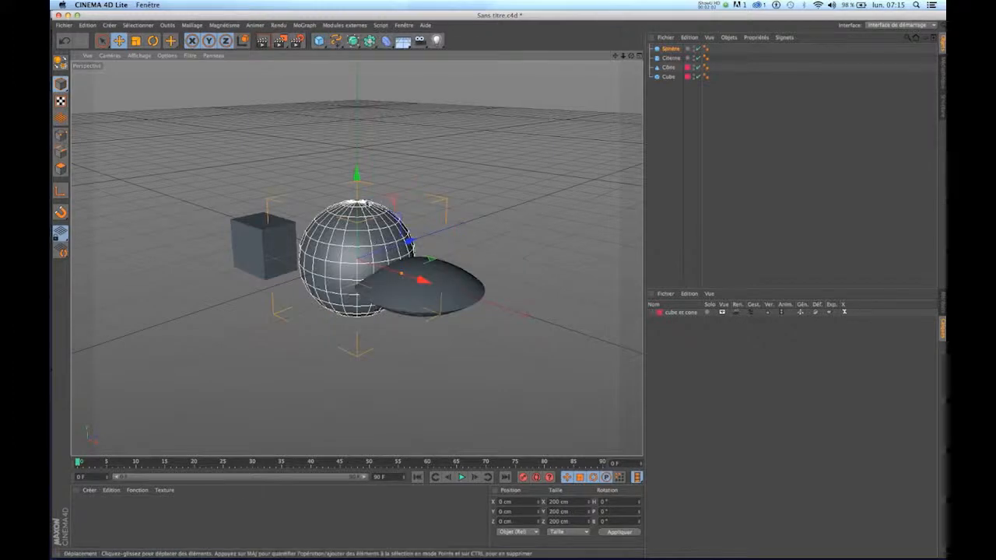
{"action": "left_click_drag", "start_coordinate": [414, 274], "coordinate": [426, 182]}
{"action": "left_click_drag", "start_coordinate": [441, 238], "coordinate": [400, 227]}
{"action": "left_click", "coordinate": [658, 109]}
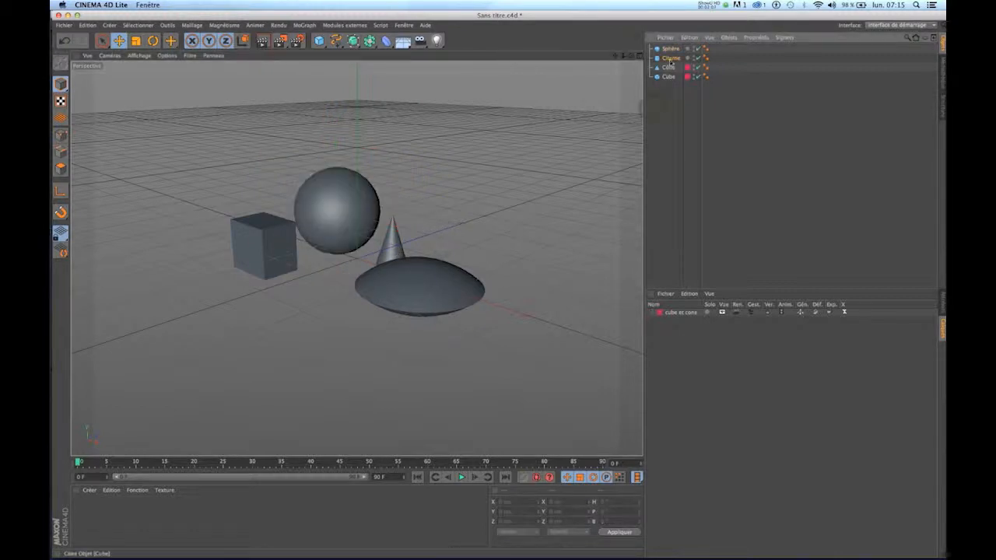
Step: Add the sphere and the Citerne object together to a new layer
{"action": "left_click", "coordinate": [671, 58]}
{"action": "left_click", "coordinate": [671, 49], "text": "shift"}
{"action": "right_click", "coordinate": [671, 49]}
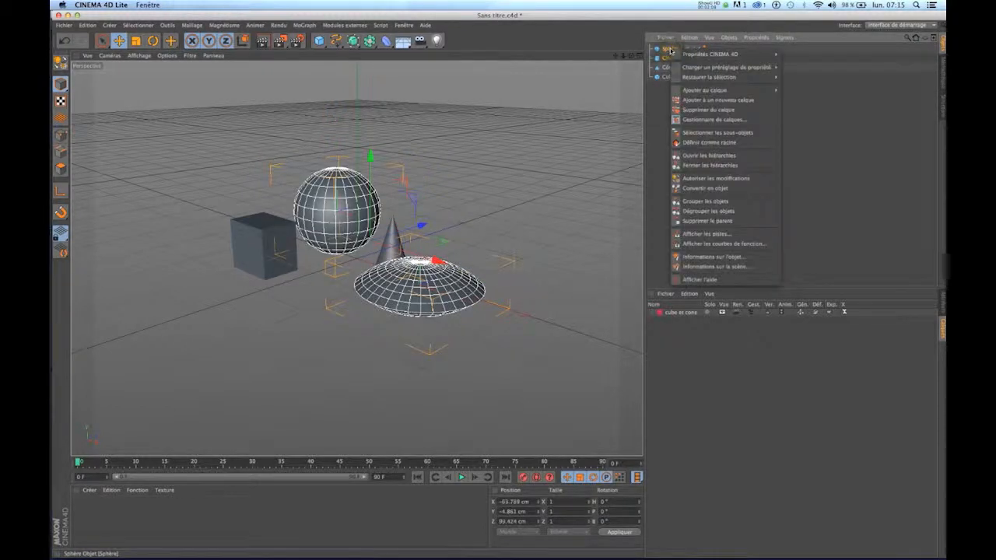
{"action": "left_click", "coordinate": [726, 101]}
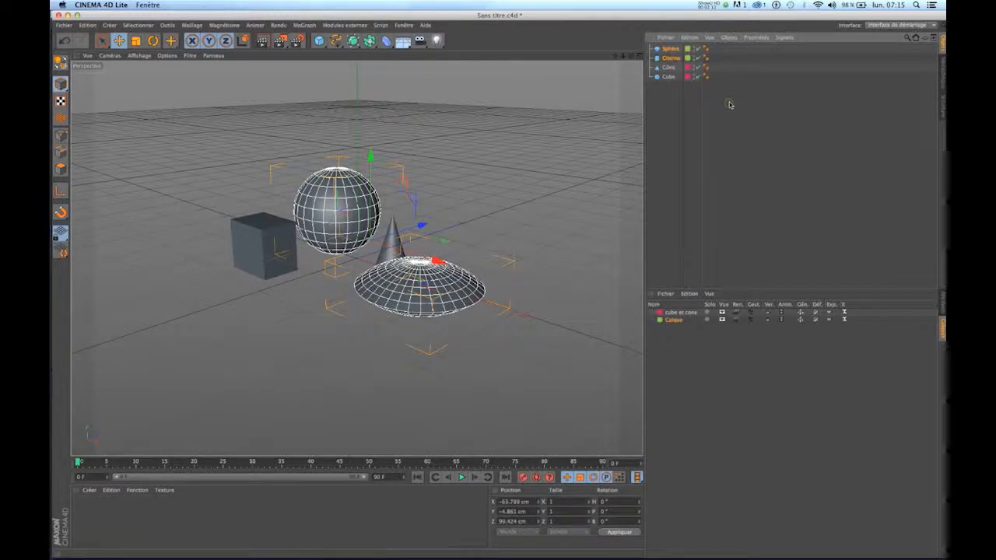
Step: Rename the layer holding the sphere and the Citerne object as autre
{"action": "double_click", "coordinate": [671, 321]}
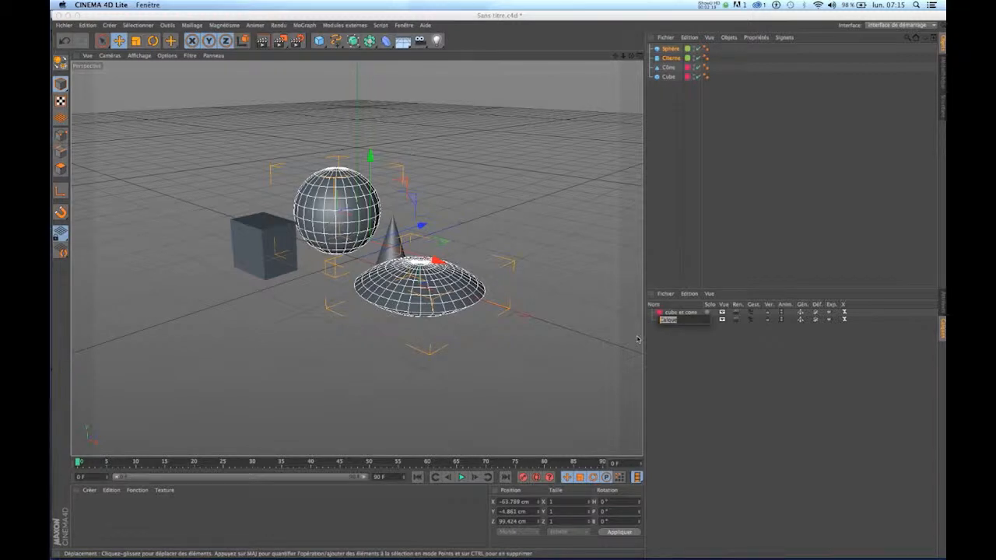
{"action": "type", "text": "autre"}
{"action": "key", "text": "Return"}
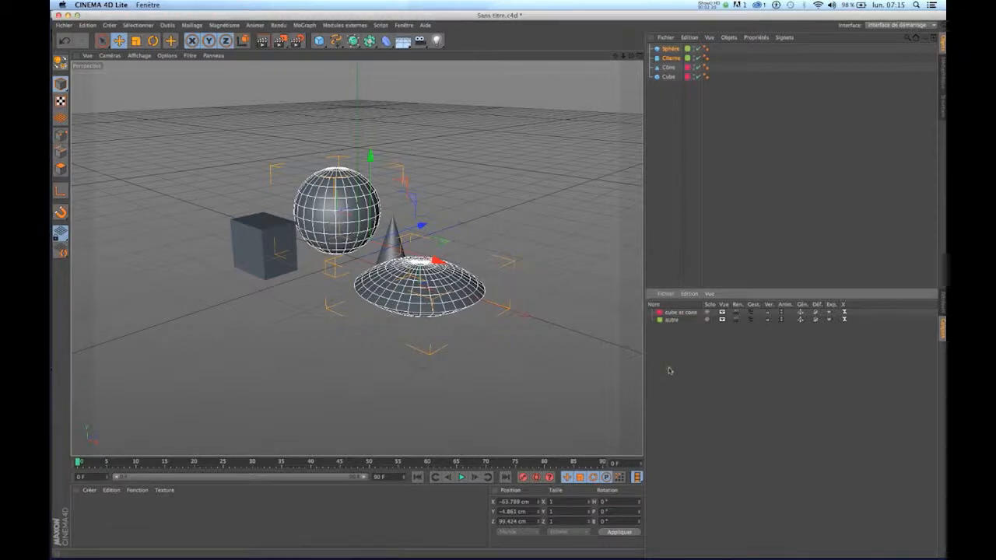
Step: Change the colour of the autre layer from its colour swatch to blue
{"action": "double_click", "coordinate": [659, 320]}
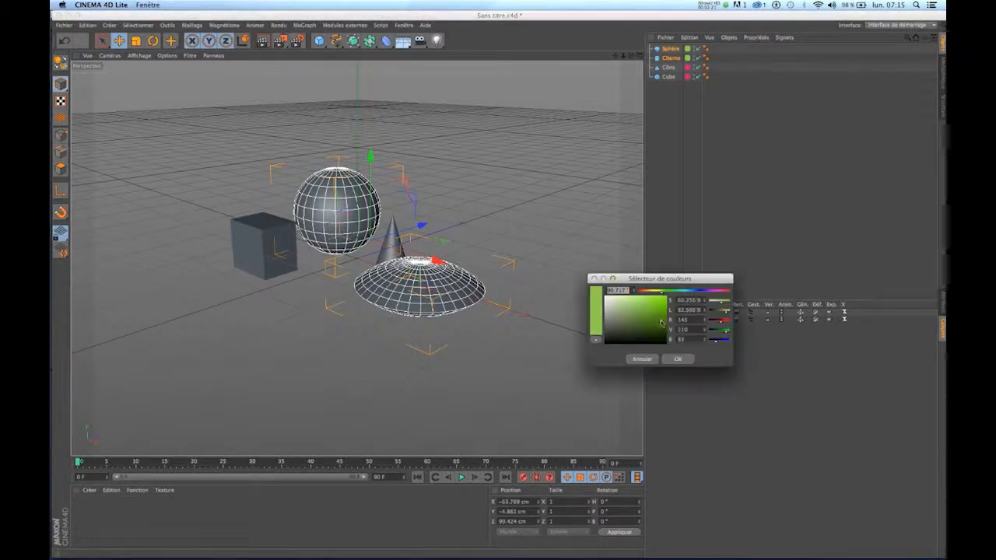
{"action": "left_click", "coordinate": [695, 291]}
{"action": "left_click", "coordinate": [678, 358]}
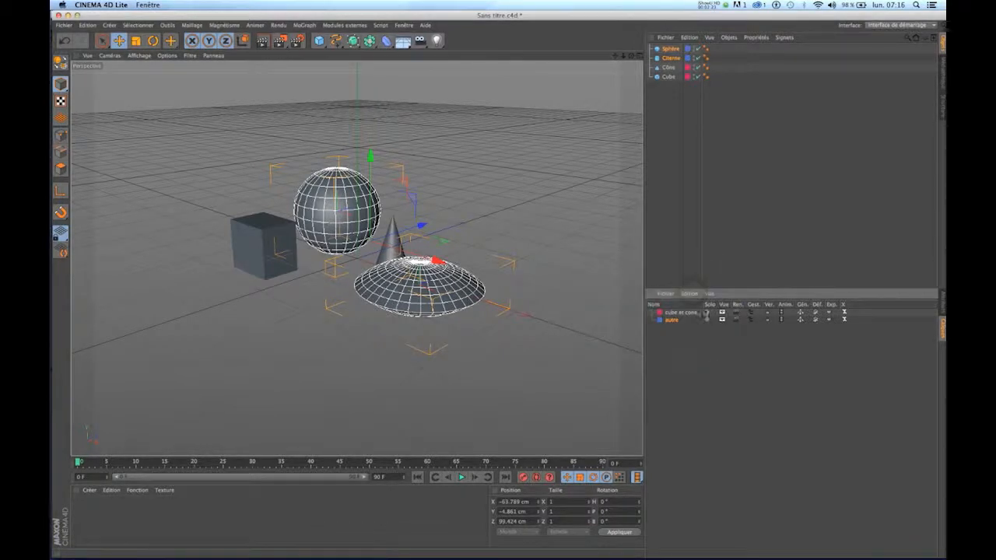
Step: Hide and redisplay the autre layer's objects in the viewport, and do the same for the cube et cone layer
{"action": "left_click", "coordinate": [723, 319]}
{"action": "left_click", "coordinate": [723, 319]}
{"action": "left_click", "coordinate": [722, 312]}
{"action": "left_click", "coordinate": [722, 312]}
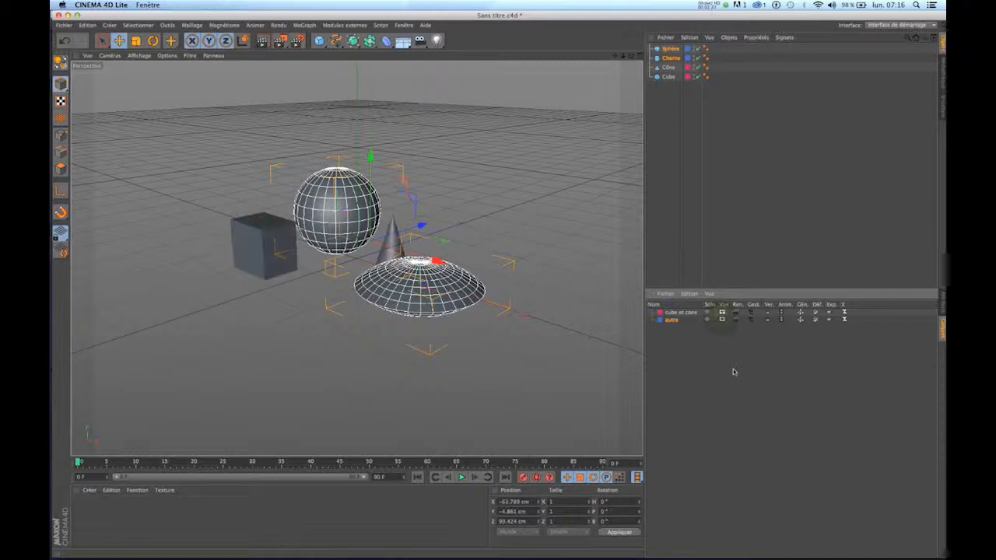
Step: Save the CINEMA 4D scene and switch to After Effects
{"action": "left_click", "coordinate": [63, 25]}
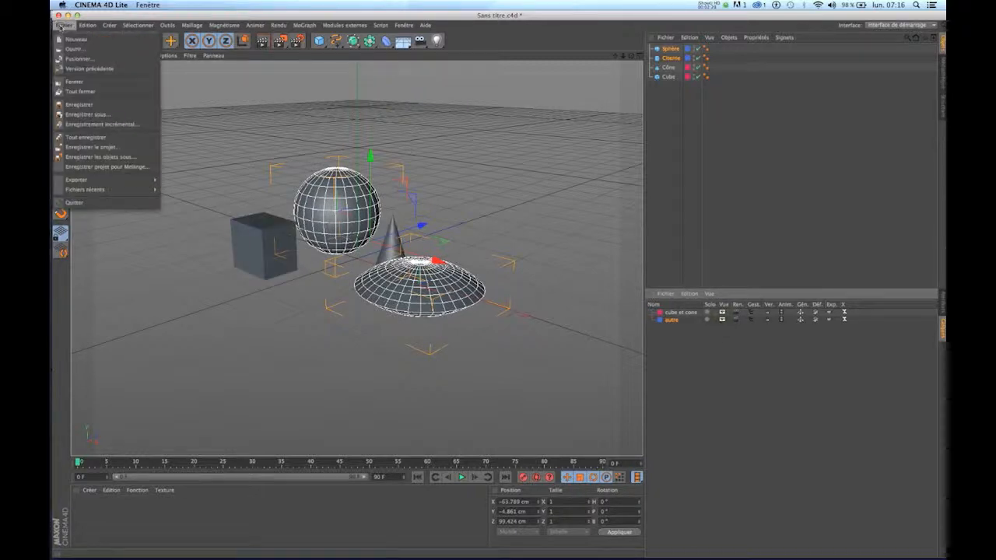
{"action": "left_click", "coordinate": [77, 105]}
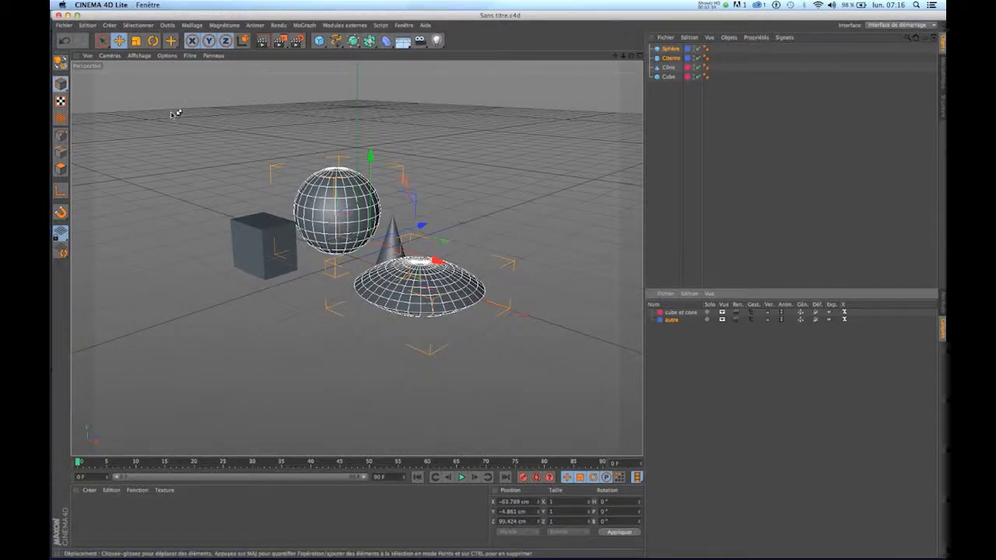
{"action": "key", "text": "super+Tab"}
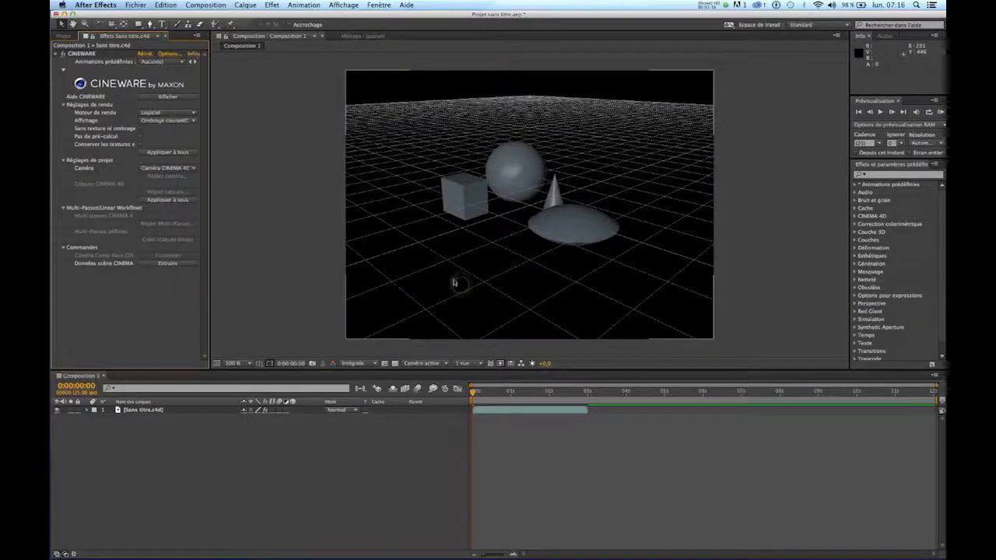
Step: Set the CINEWARE renderer to Standard (Esquisse) and widen the effect settings area so its options are readable
{"action": "left_click", "coordinate": [158, 114]}
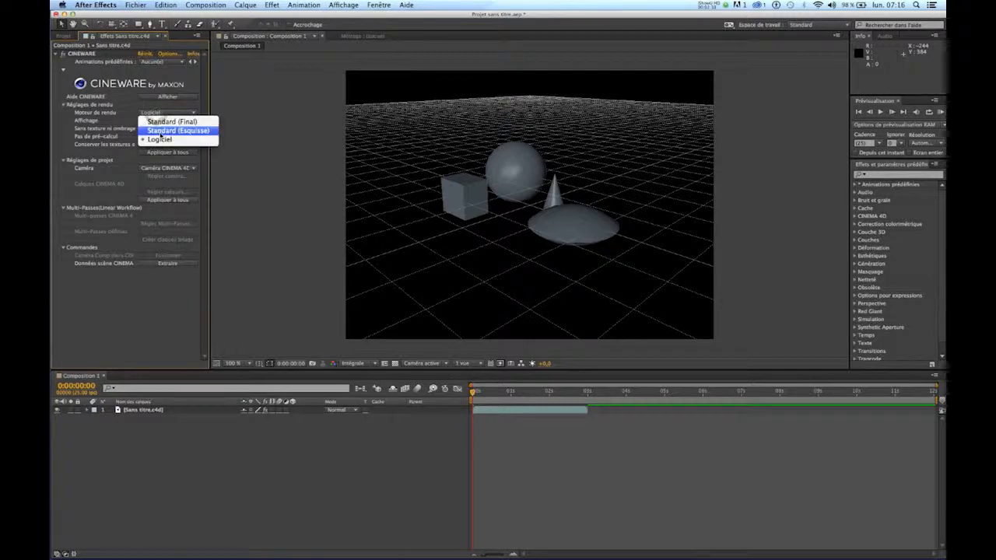
{"action": "left_click", "coordinate": [162, 128]}
{"action": "left_click_drag", "start_coordinate": [210, 331], "coordinate": [250, 341]}
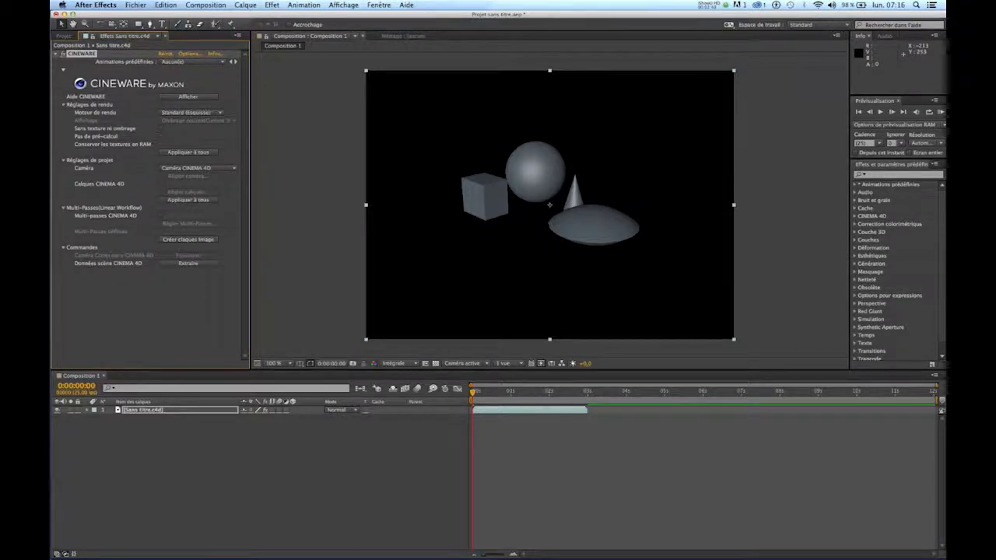
Step: Enable CINEMA 4D layers in the CINEWARE effect and exclude cube et cone so only autre is rendered
{"action": "right_click", "coordinate": [161, 187]}
{"action": "key", "text": "Escape"}
{"action": "left_click", "coordinate": [186, 192]}
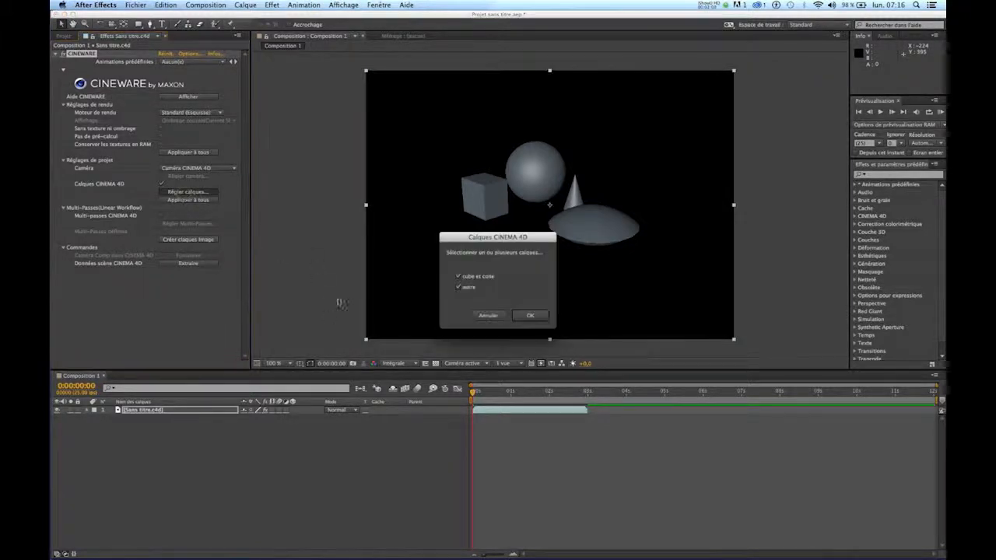
{"action": "left_click_drag", "start_coordinate": [478, 241], "coordinate": [375, 242]}
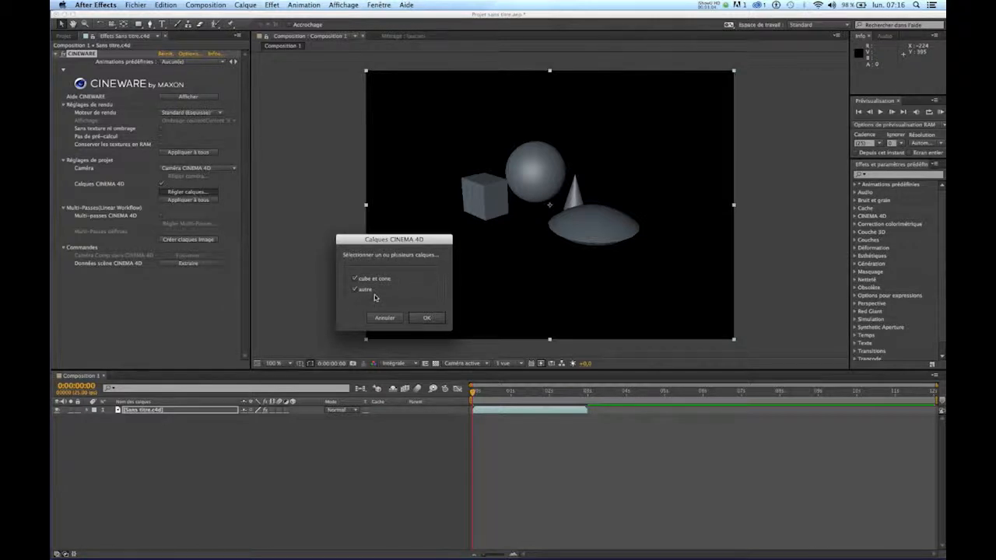
{"action": "left_click", "coordinate": [354, 279]}
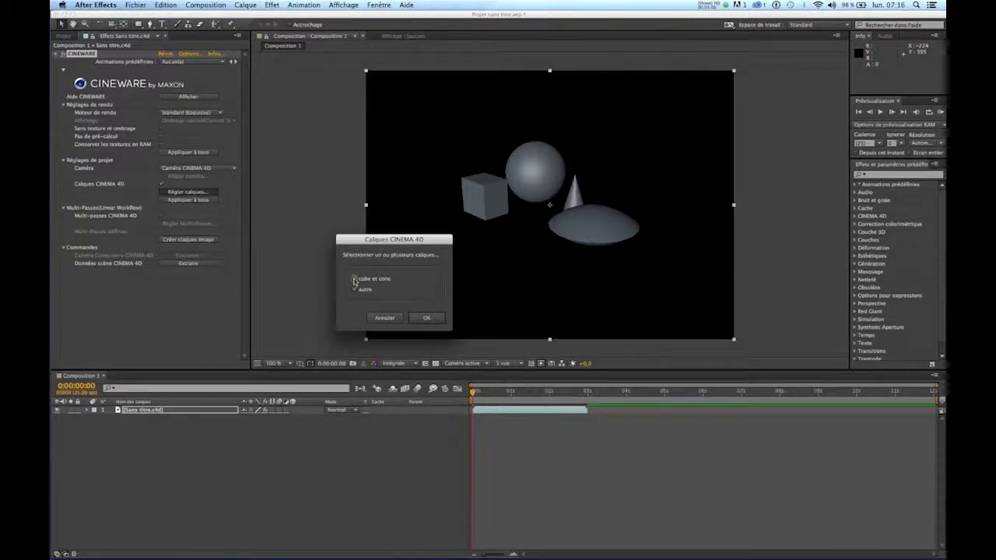
{"action": "left_click", "coordinate": [432, 320]}
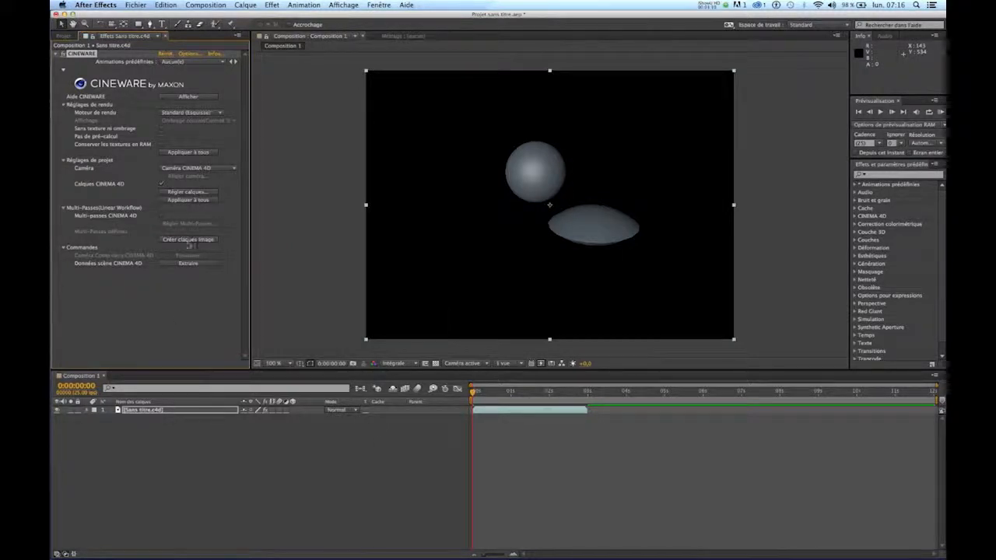
Step: Change the CINEMA 4D layer selection to cube et cone only, and collapse the CINEWARE effect's settings
{"action": "left_click", "coordinate": [187, 193]}
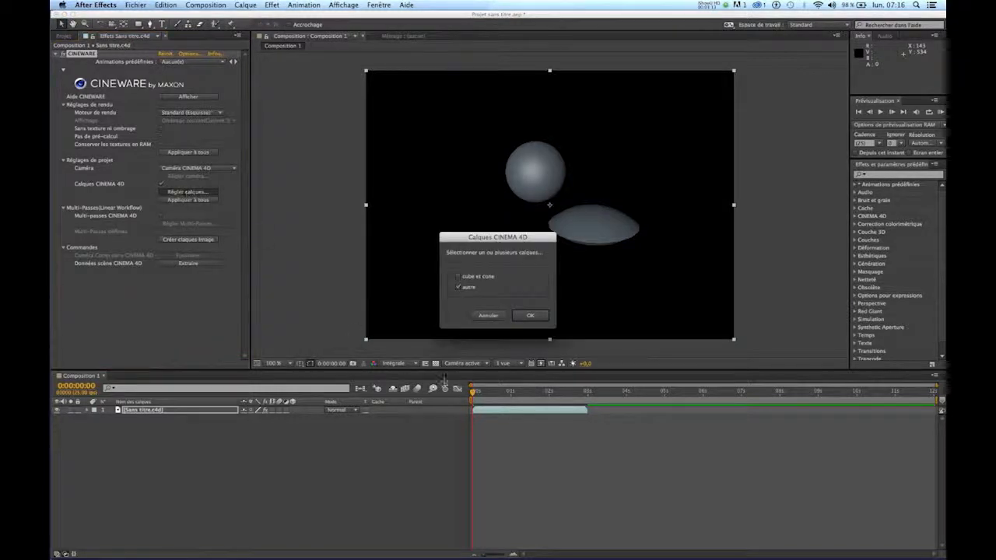
{"action": "left_click", "coordinate": [530, 316]}
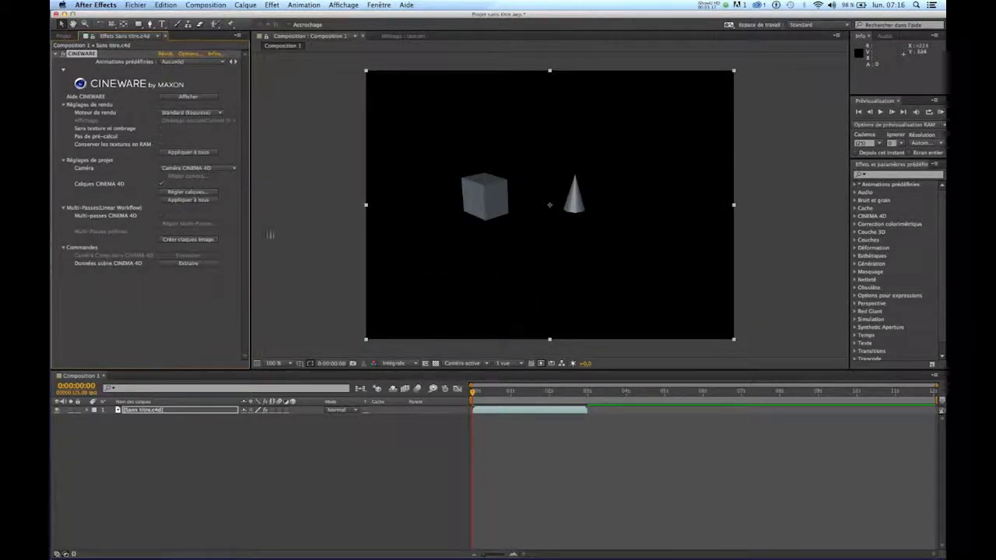
{"action": "left_click", "coordinate": [55, 54]}
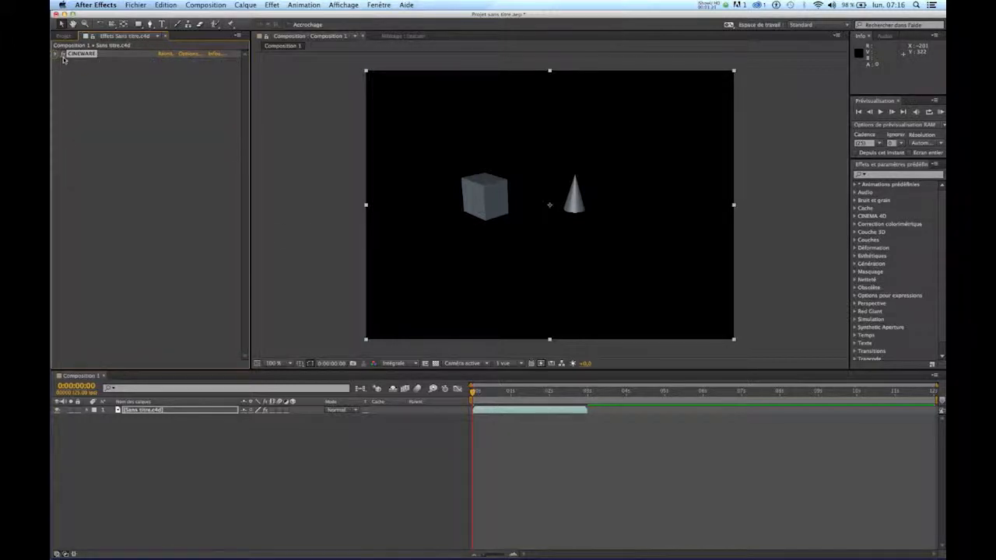
Step: Duplicate the Sans titre.c4d layer and set the copy to render only the CINEMA 4D layer autre
{"action": "left_click", "coordinate": [130, 412]}
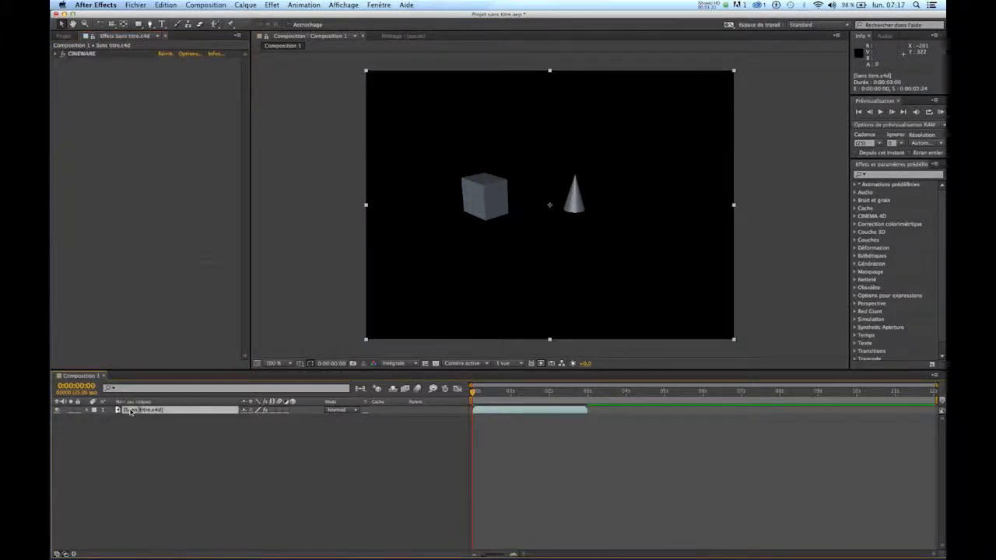
{"action": "key", "text": "super+d"}
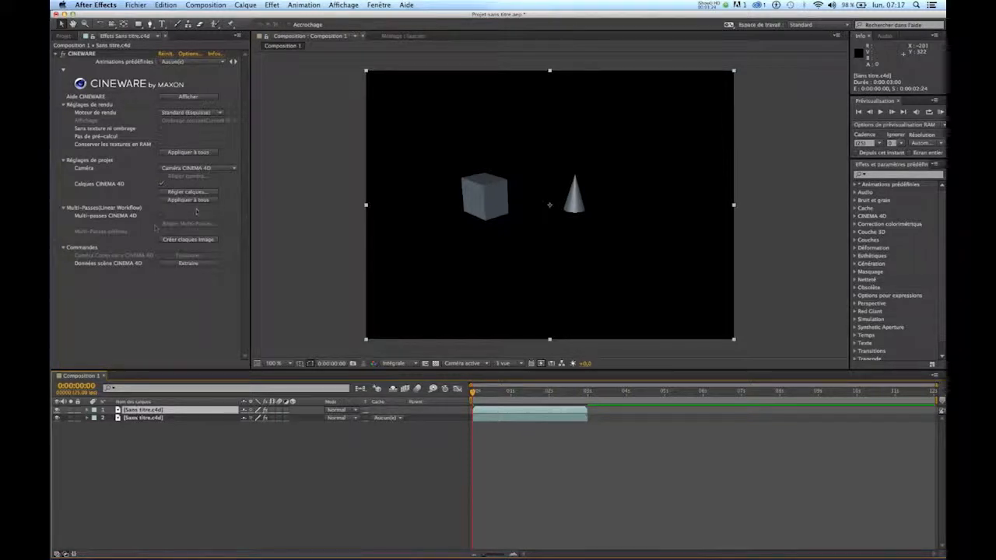
{"action": "left_click", "coordinate": [167, 190]}
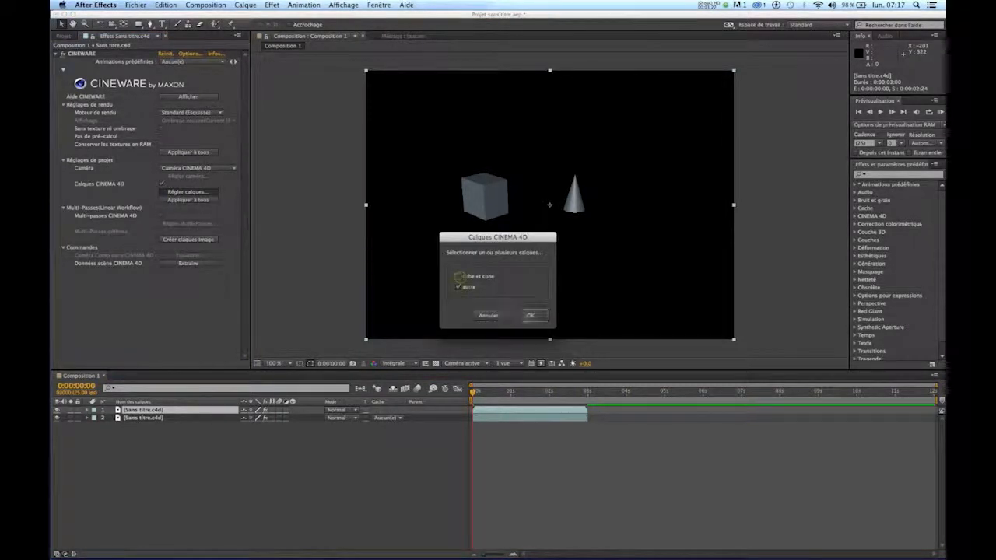
{"action": "left_click", "coordinate": [530, 315]}
Step: Apply the Trichrome colour correction effect to the upper Sans titre.c4d layer, which holds the sphere and flattened object
{"action": "left_click", "coordinate": [143, 409]}
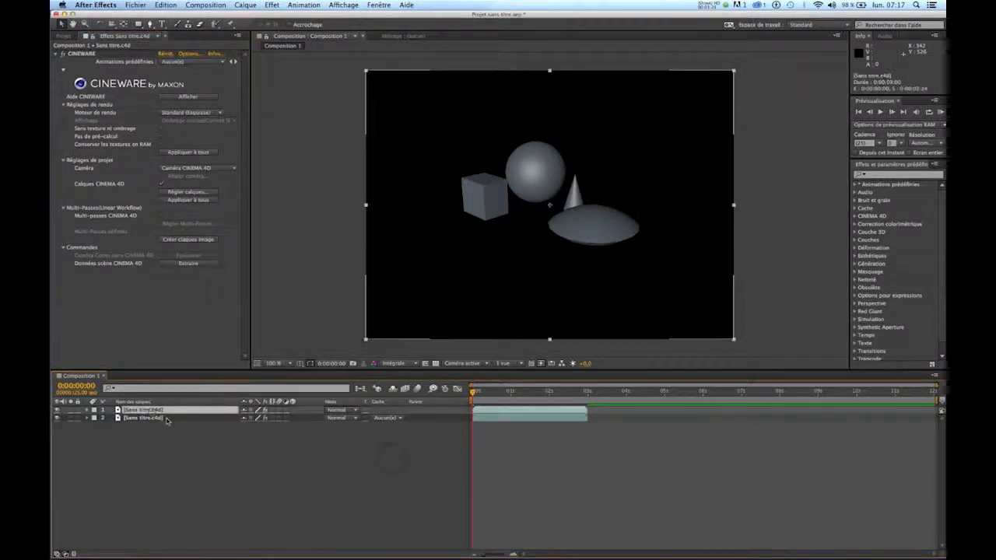
{"action": "left_click", "coordinate": [248, 4]}
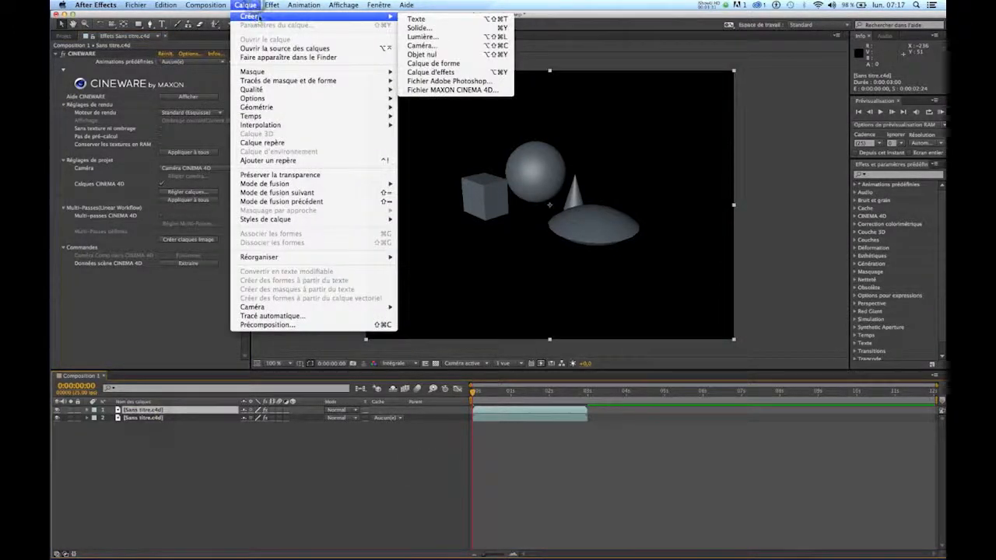
{"action": "mouse_move", "coordinate": [271, 5]}
{"action": "mouse_move", "coordinate": [290, 92]}
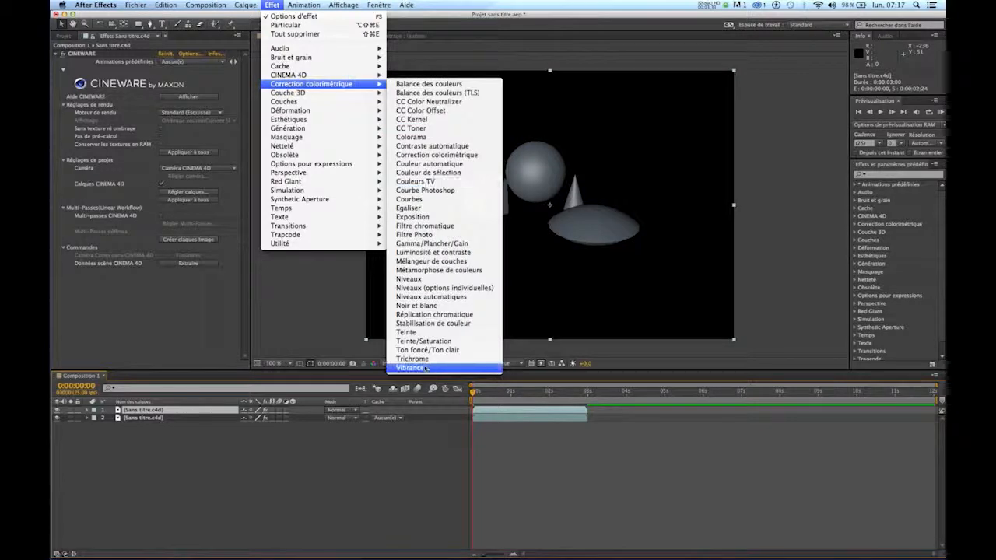
{"action": "left_click", "coordinate": [413, 359]}
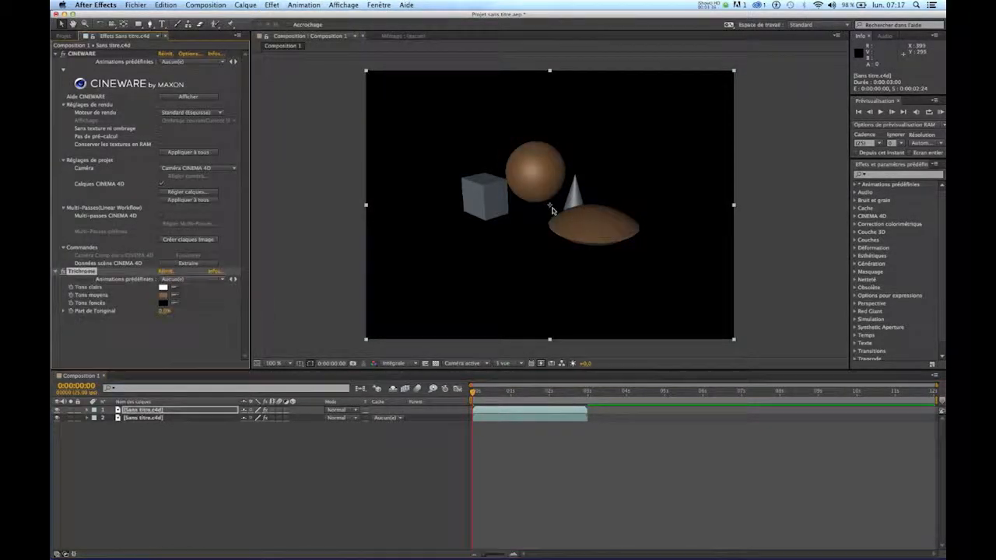